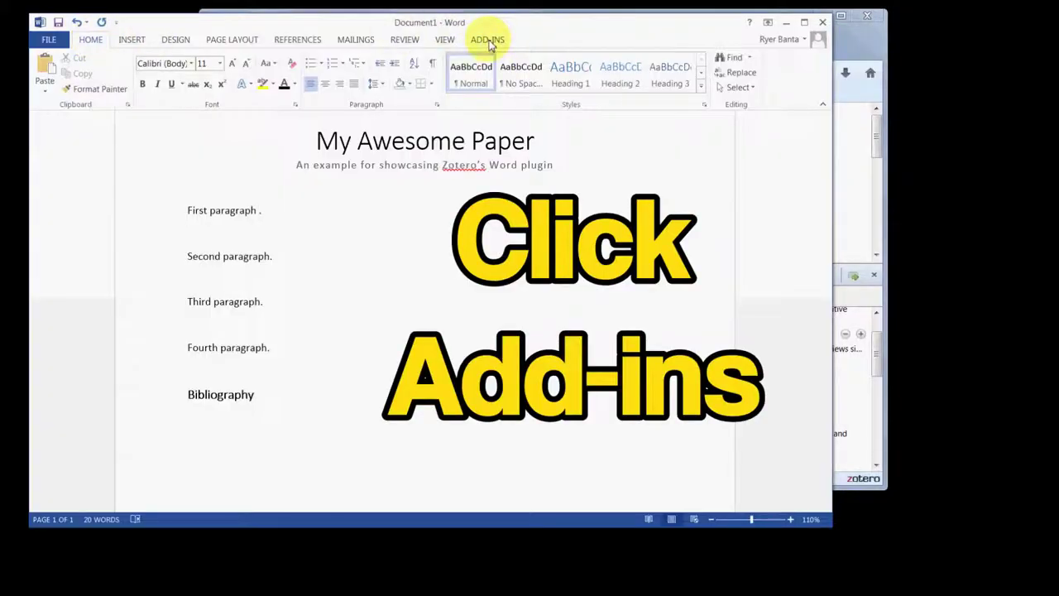
Step: Start a Zotero citation at the end of the first paragraph and switch the citation entry to Classic View
left_click(488, 40)
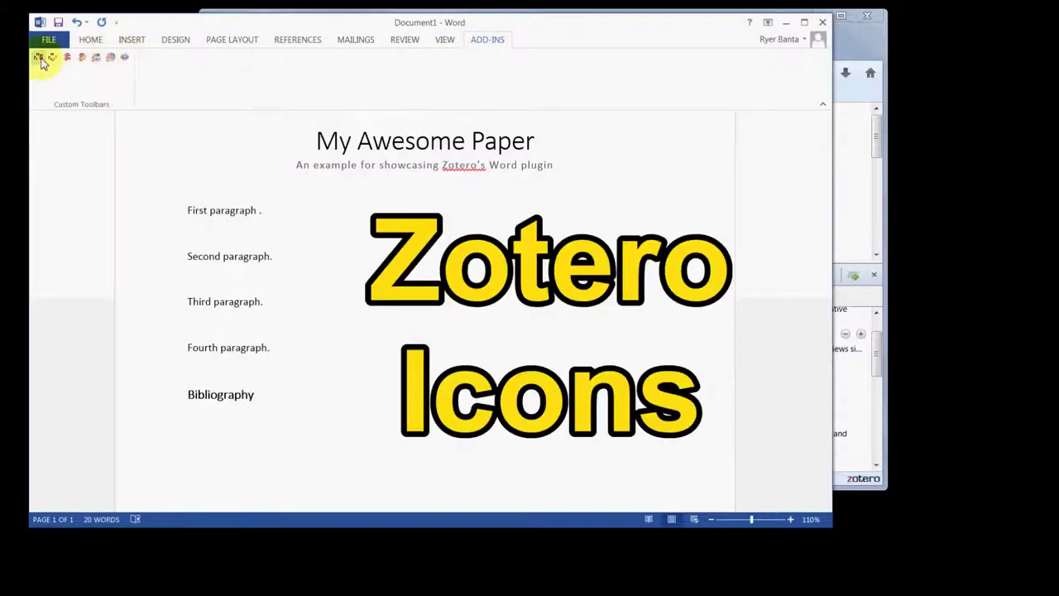
left_click(38, 57)
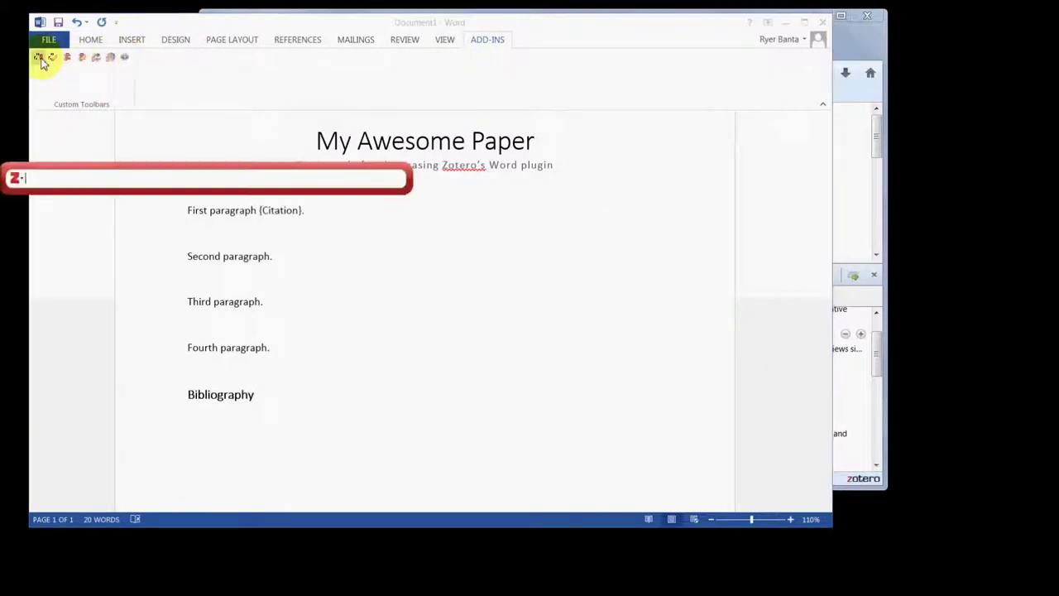
left_click(17, 177)
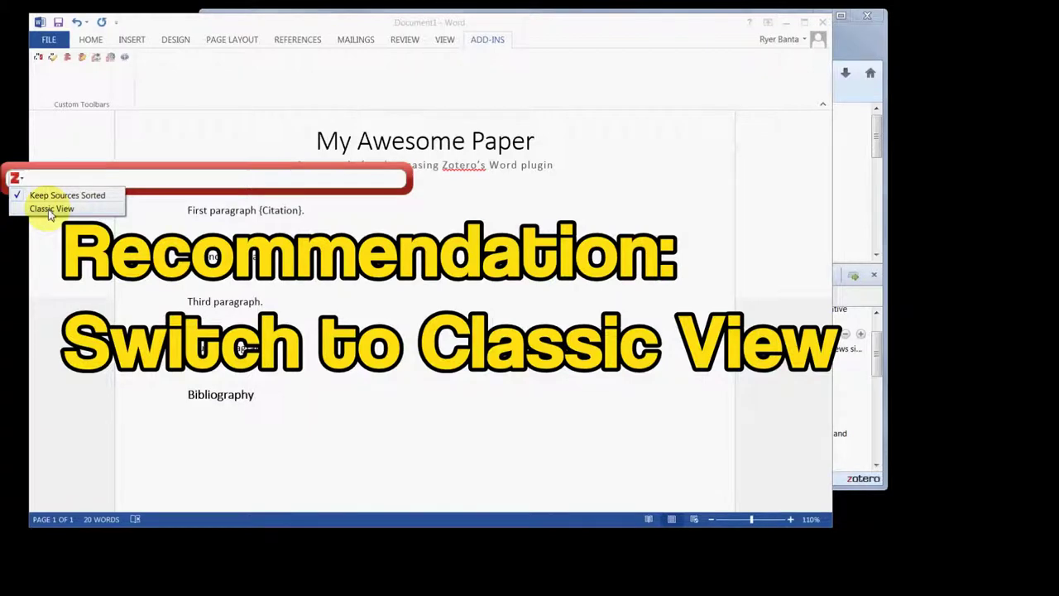
left_click(51, 210)
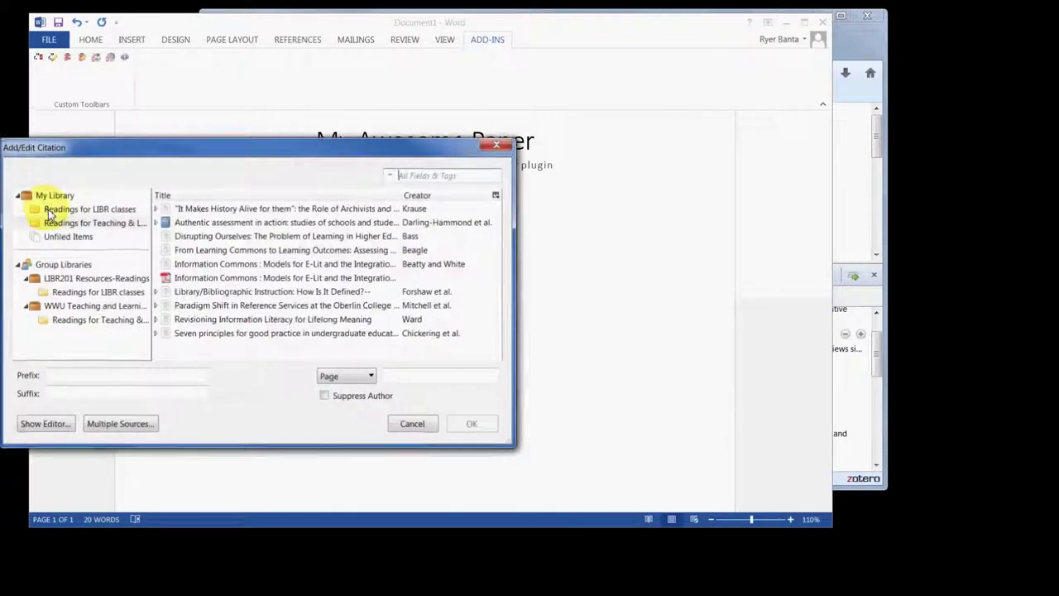
Step: Cite the "It Makes History Alive for them" article in the first paragraph with page number 10
left_click(289, 213)
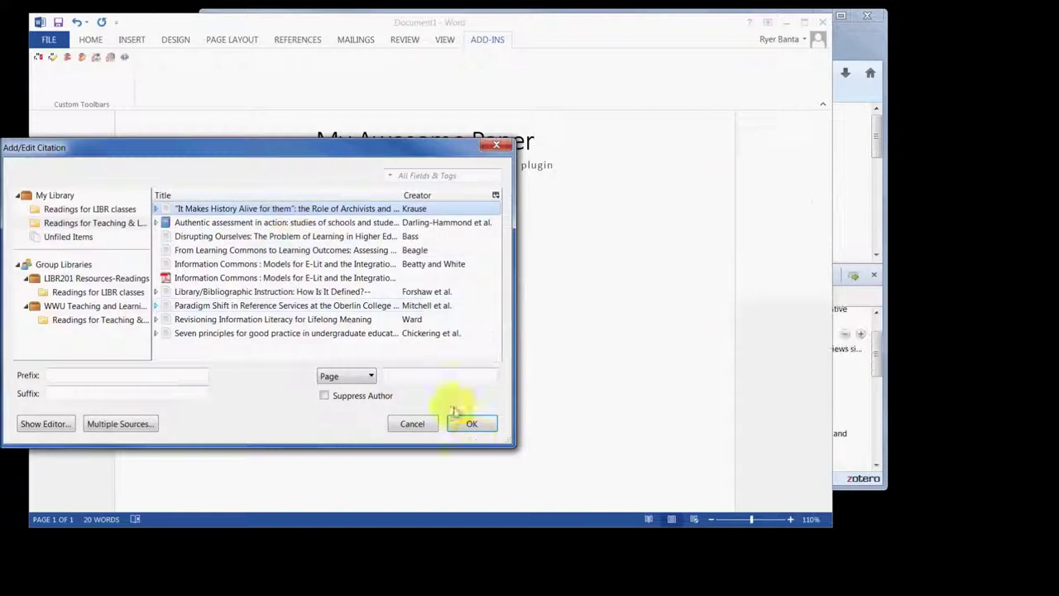
left_click(398, 373)
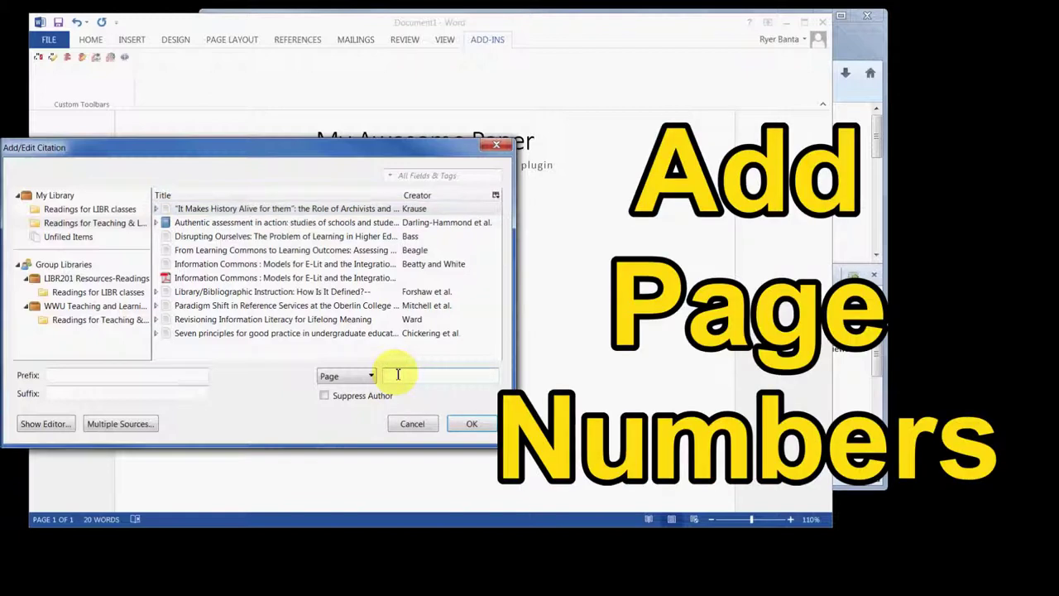
left_click(412, 378)
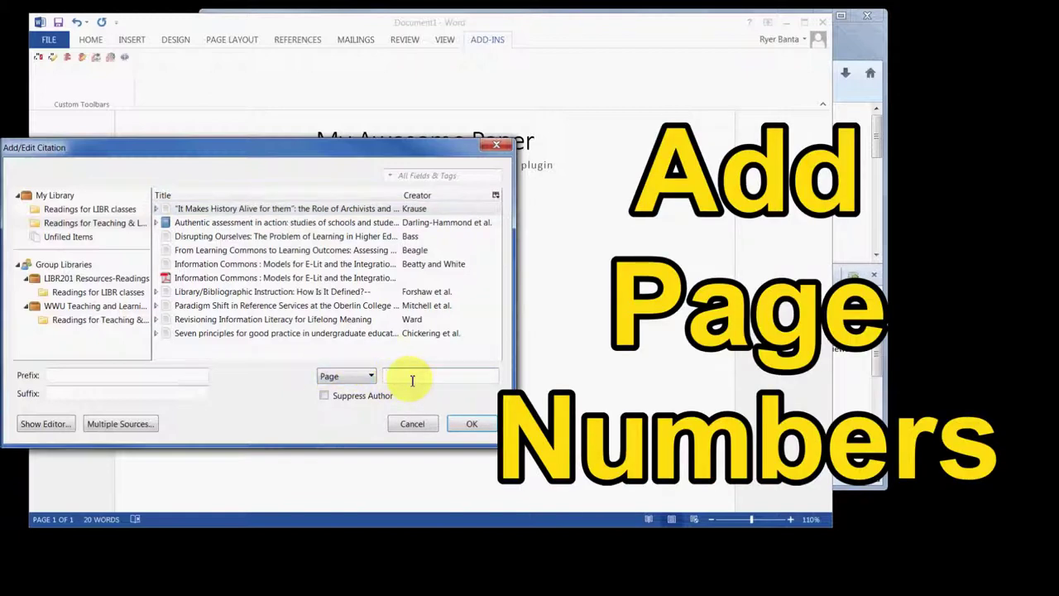
type("10")
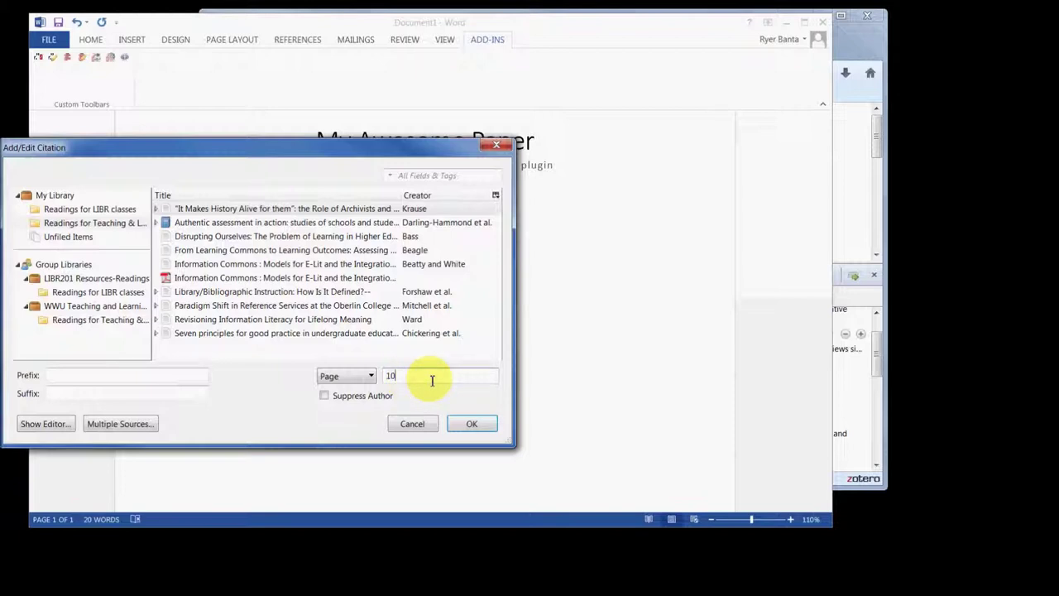
left_click(472, 423)
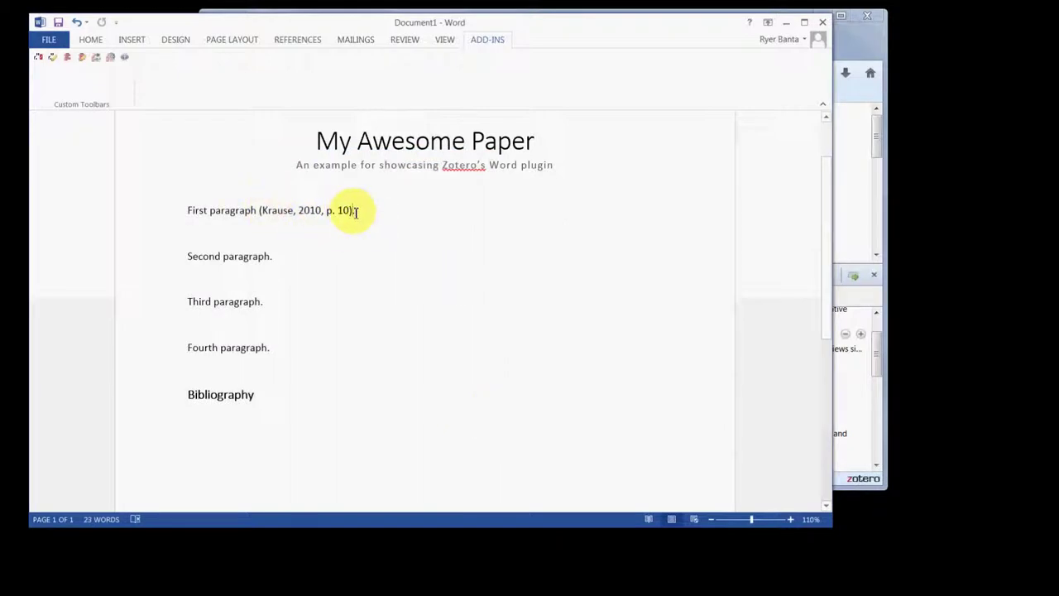
Step: Start a Zotero citation before the second paragraph's period, in Classic View with multiple sources enabled
left_click(270, 256)
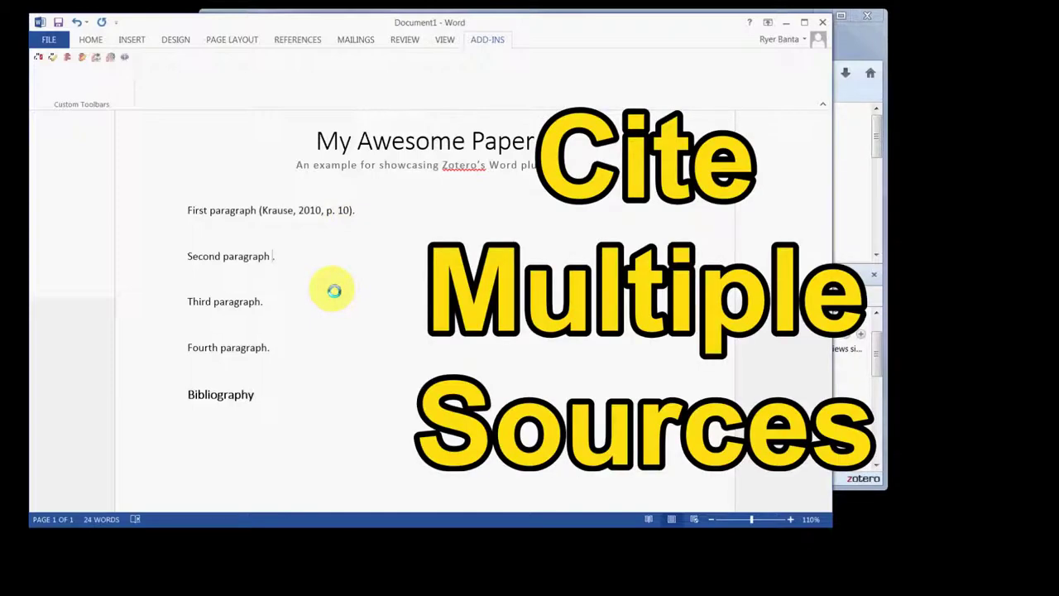
left_click(37, 57)
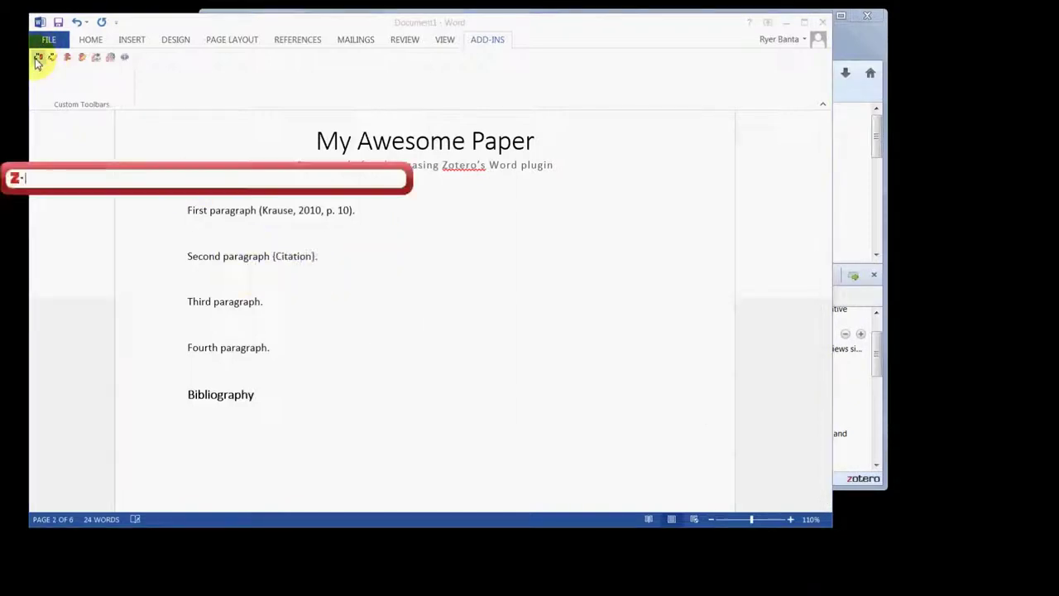
left_click(17, 176)
left_click(38, 207)
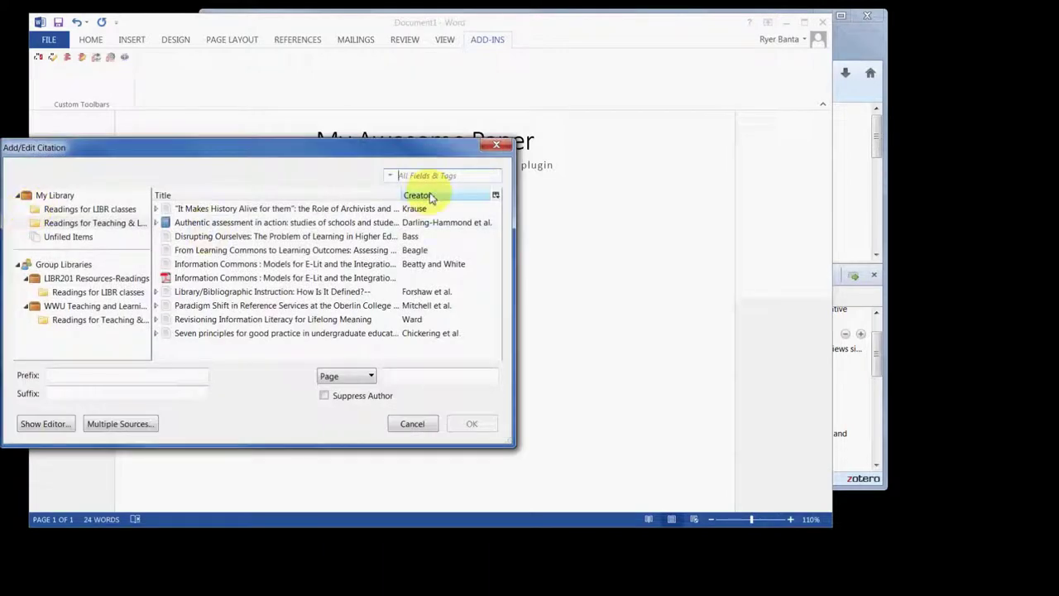
left_click(120, 425)
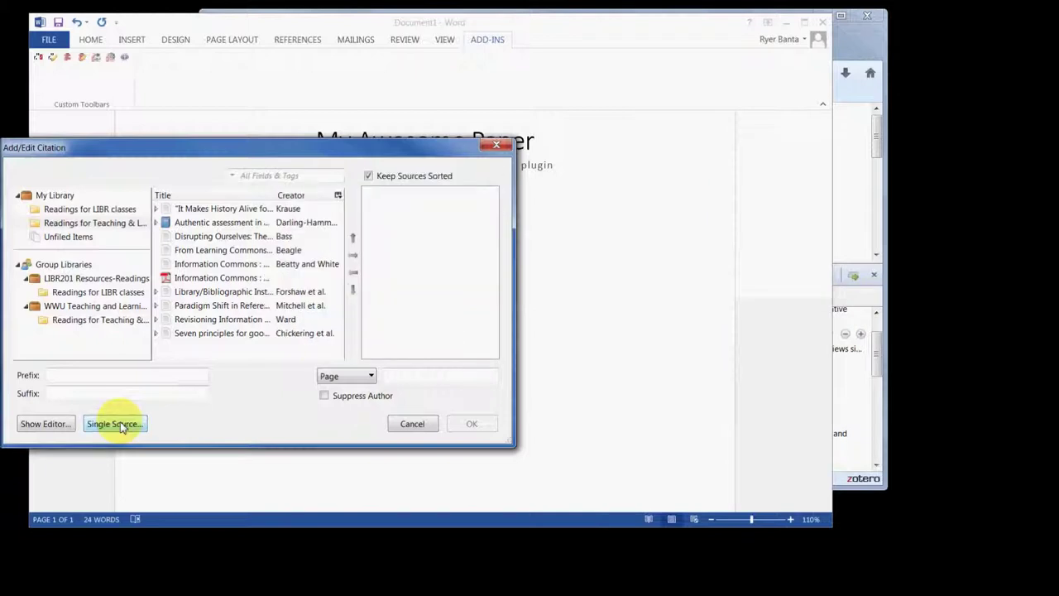
Step: Add "Disrupting Ourselves: The Problem of Learning in Higher Education" to the citation's sources with page 4
left_click(225, 238)
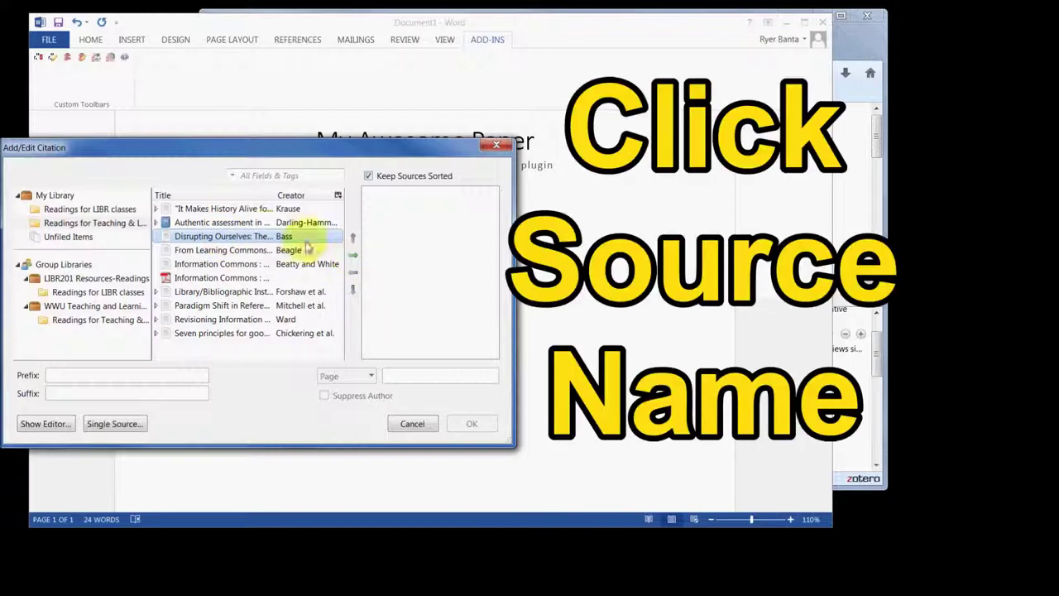
left_click(354, 258)
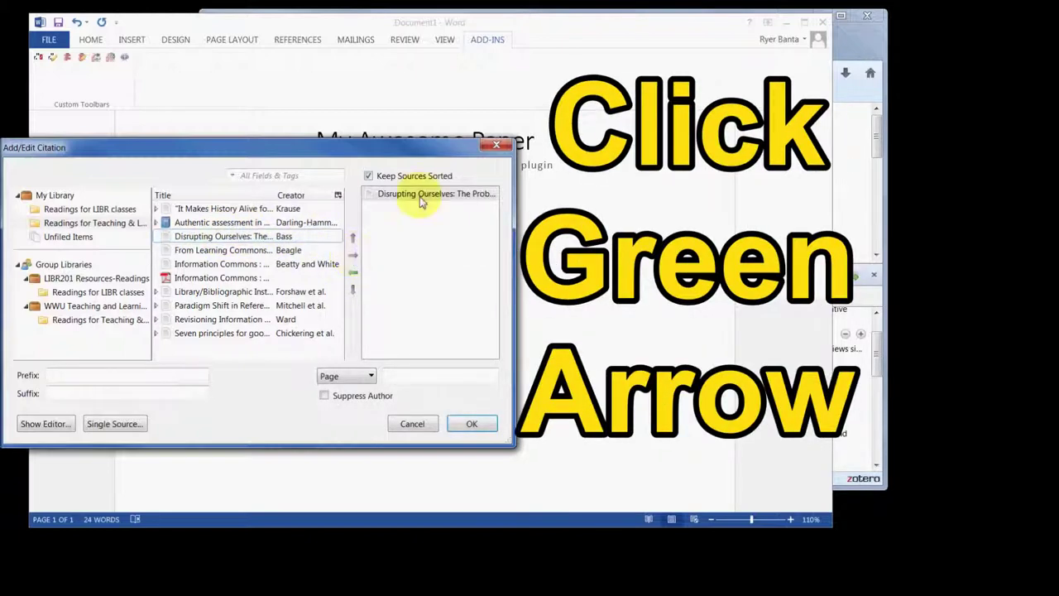
left_click(405, 375)
type("4")
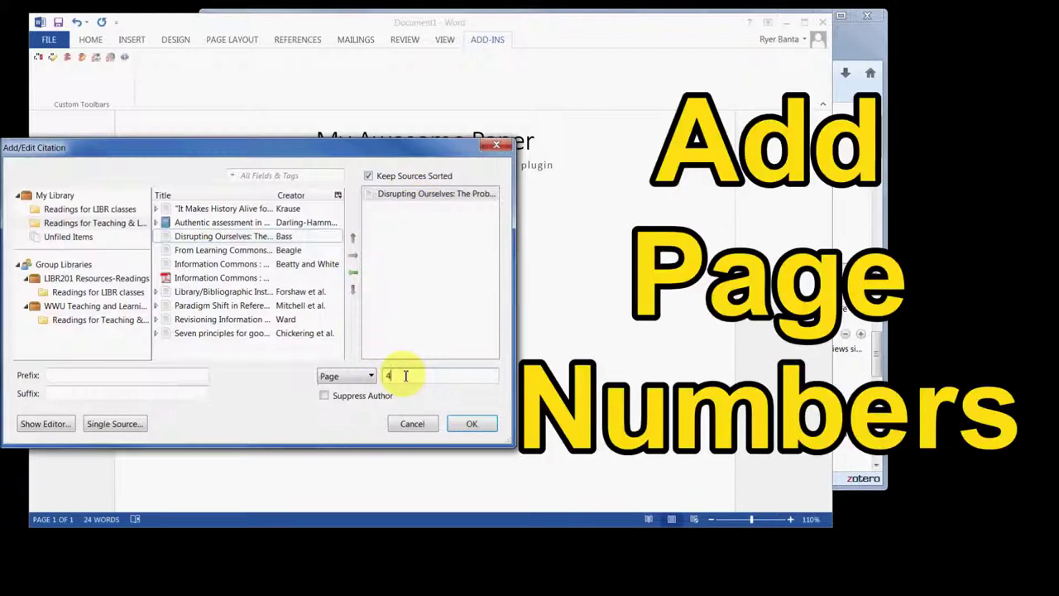
Step: Add "From Learning Commons to Learning Outcomes" as a second source with page 7 and insert the combined citation
left_click(211, 250)
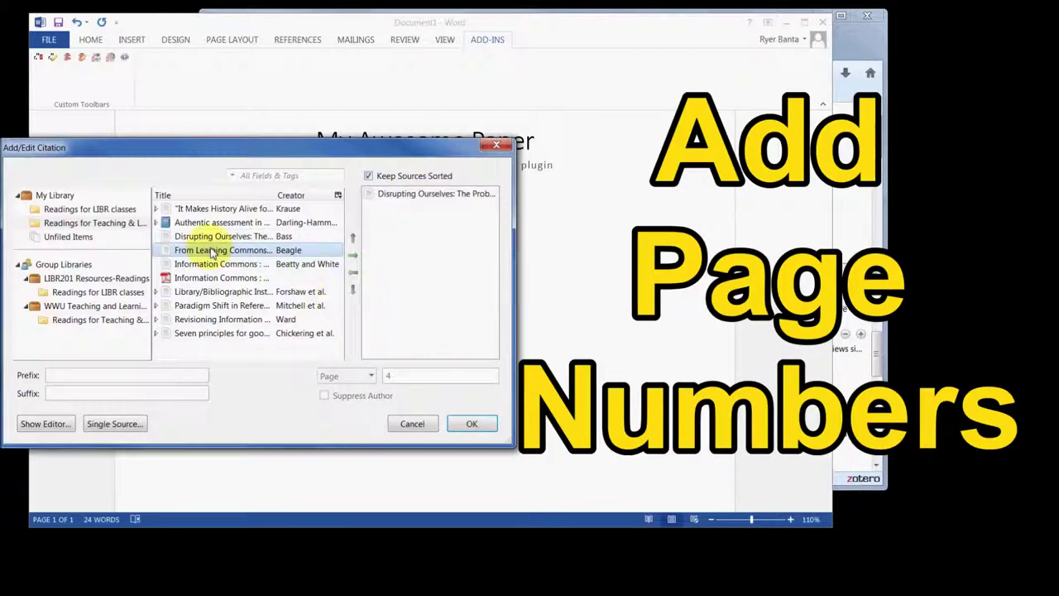
left_click(353, 256)
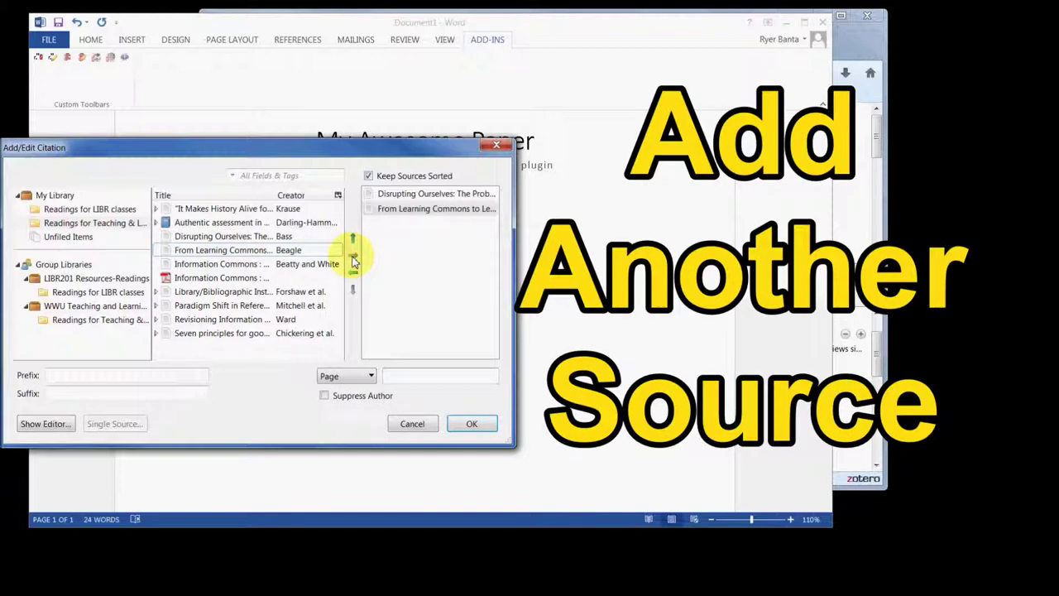
left_click(411, 374)
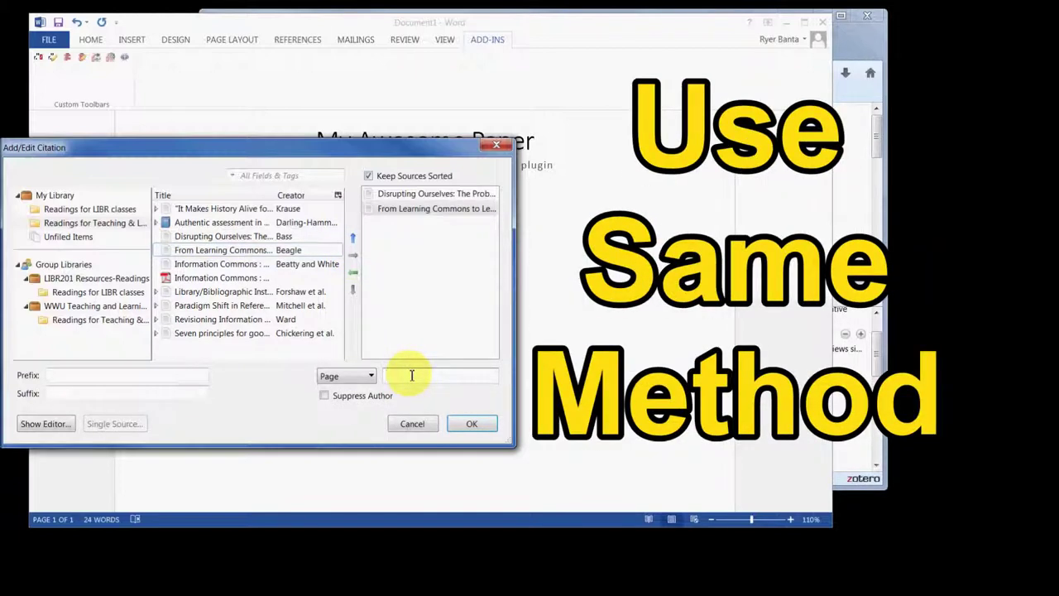
type("7")
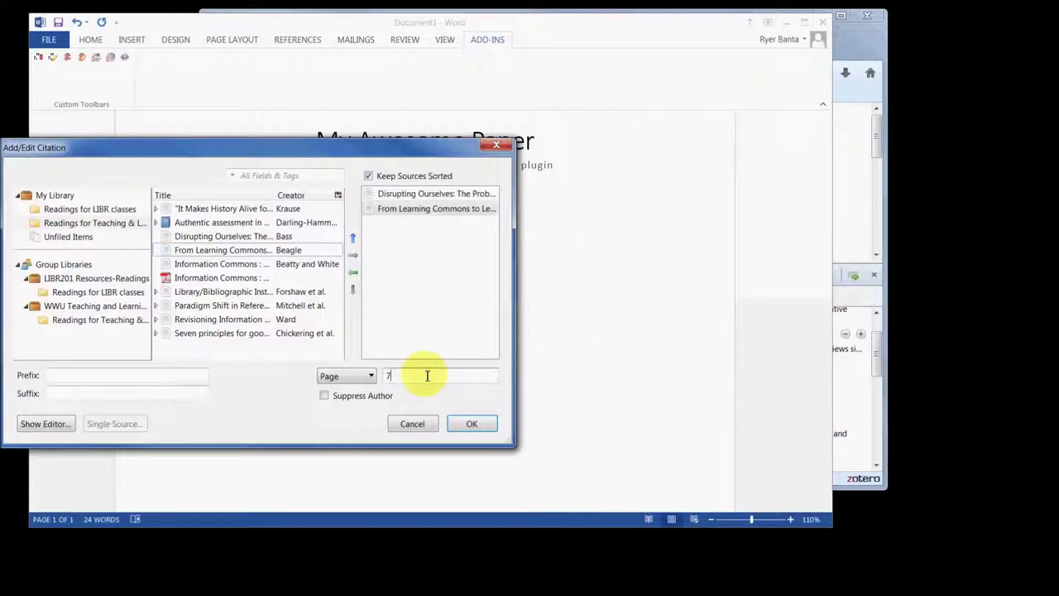
left_click(471, 424)
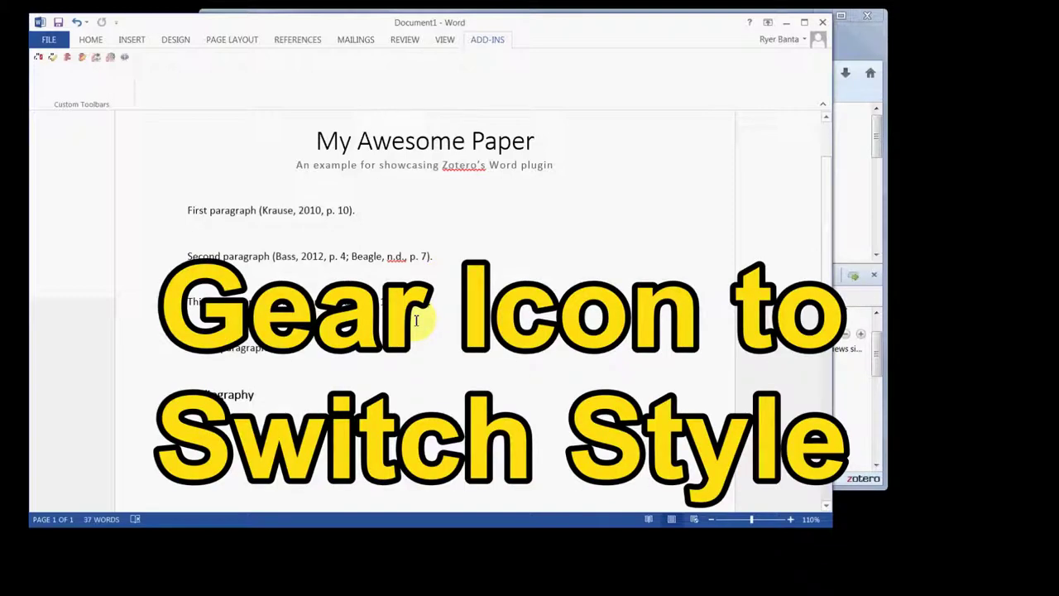
Step: Change the document's Zotero citation style to Modern Language Association 7th edition
left_click(112, 58)
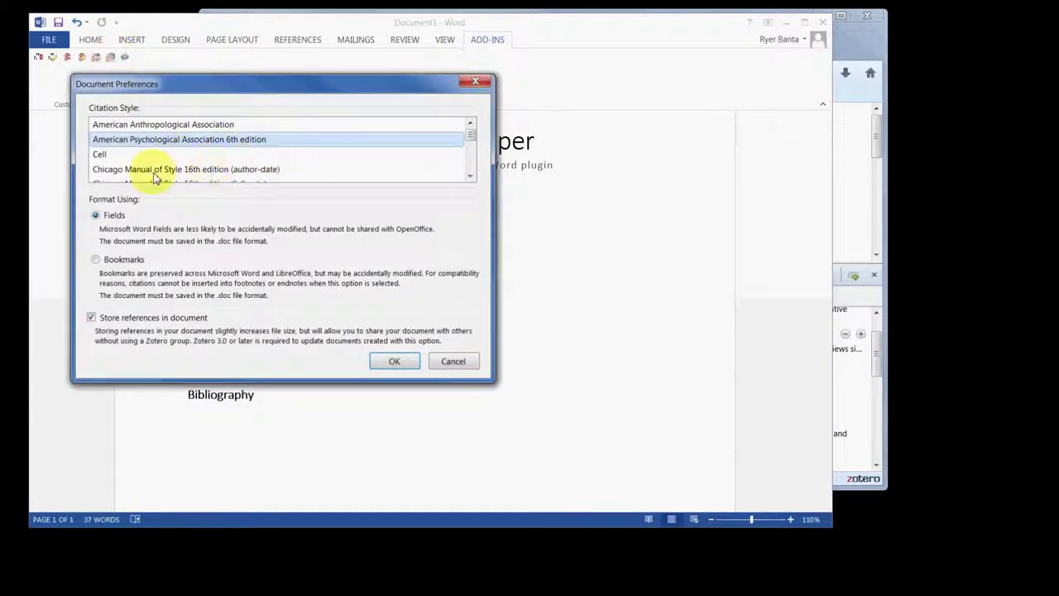
left_click(257, 169)
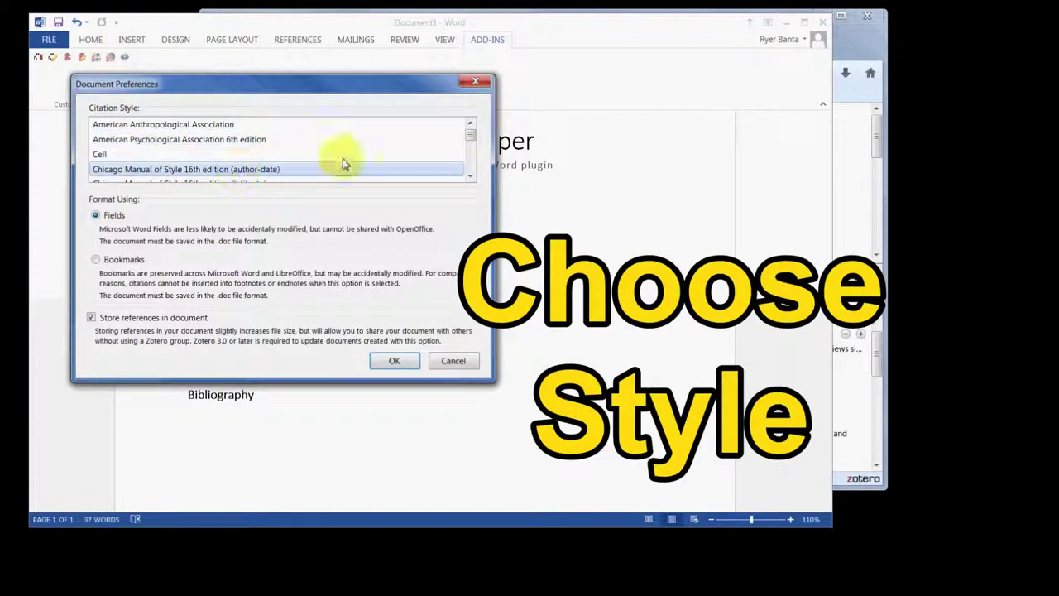
left_click(470, 176)
left_click(470, 176)
left_click(470, 176)
left_click(470, 176)
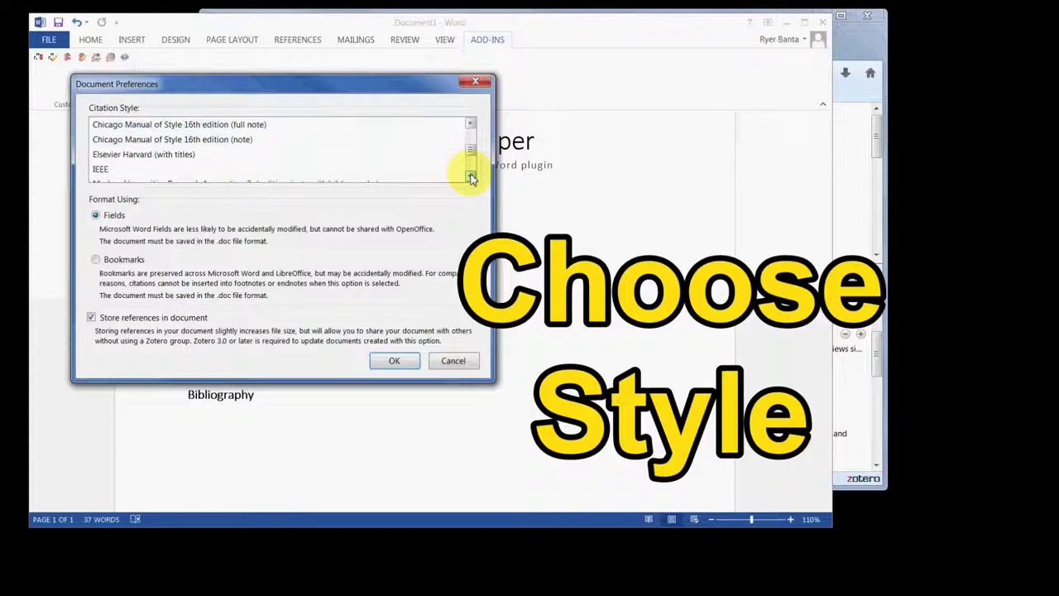
left_click(470, 176)
left_click(470, 175)
left_click(172, 170)
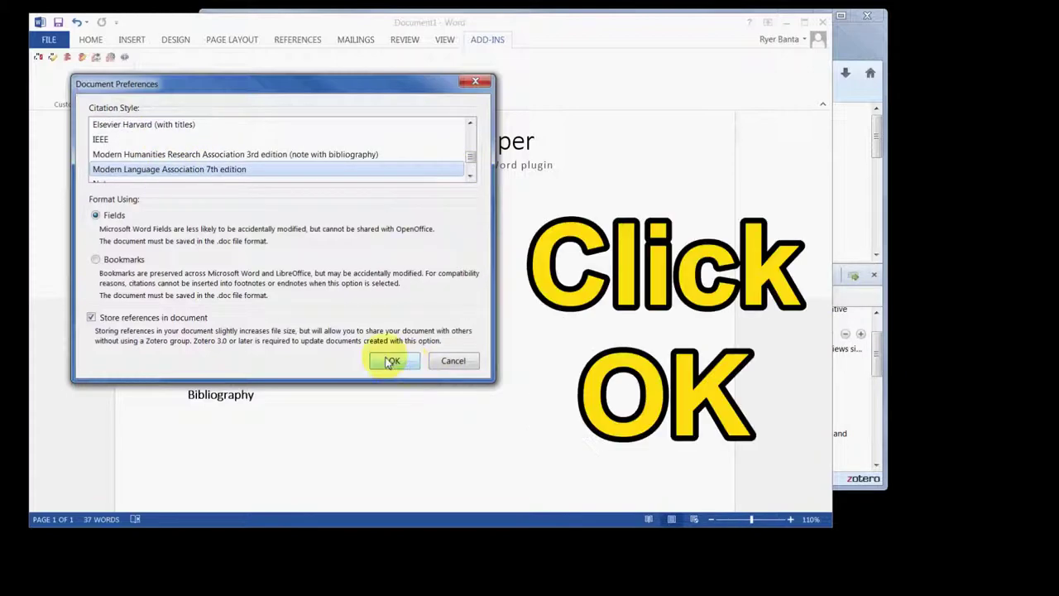
left_click(390, 361)
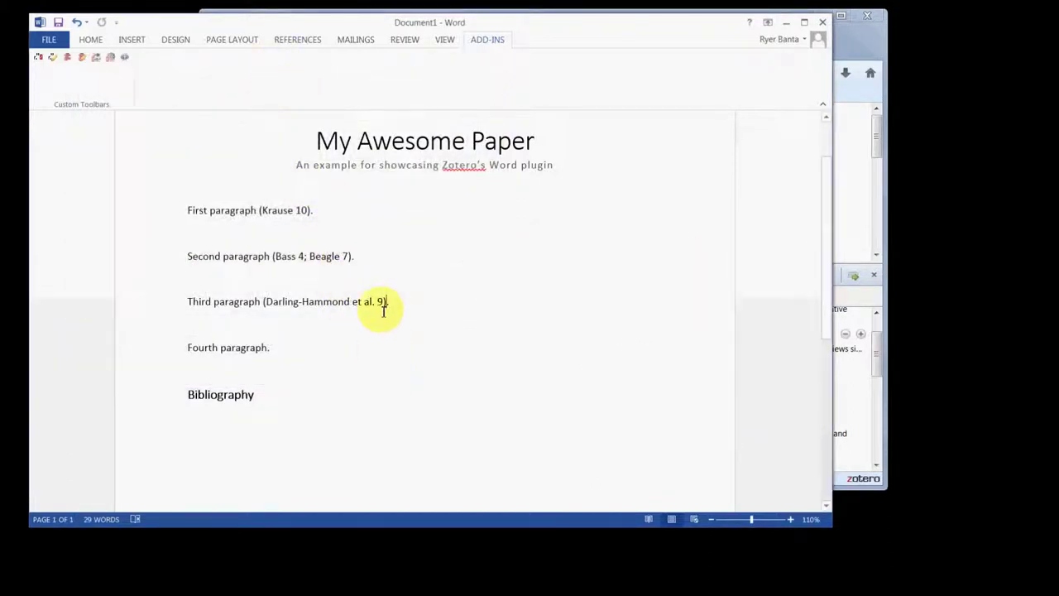
Step: Insert the Zotero bibliography under the Bibliography heading and review its entries
left_click(70, 61)
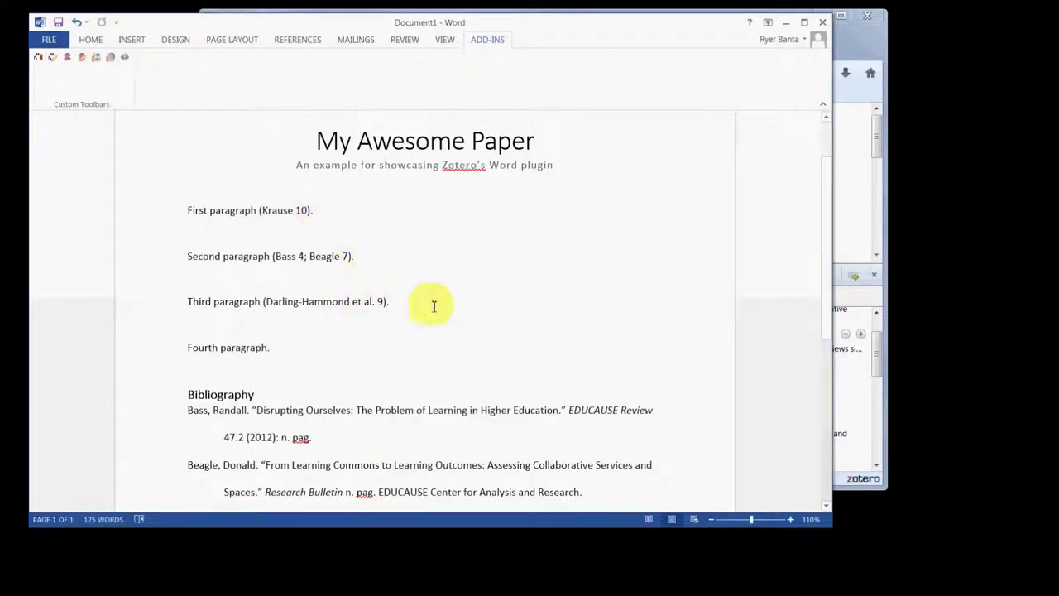
scroll(430, 302, "down", 1)
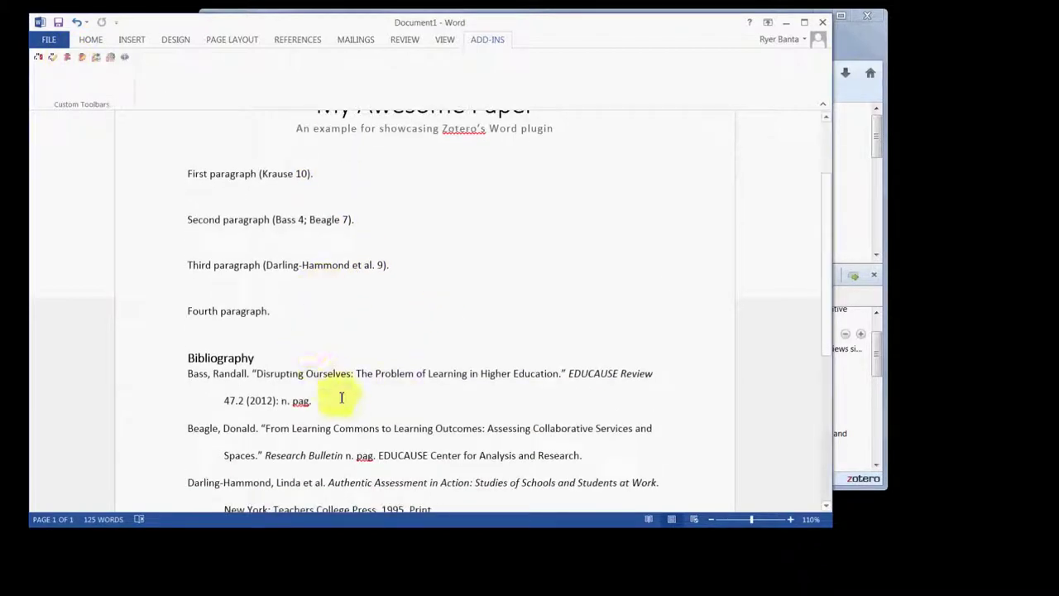
scroll(378, 406, "down", 2)
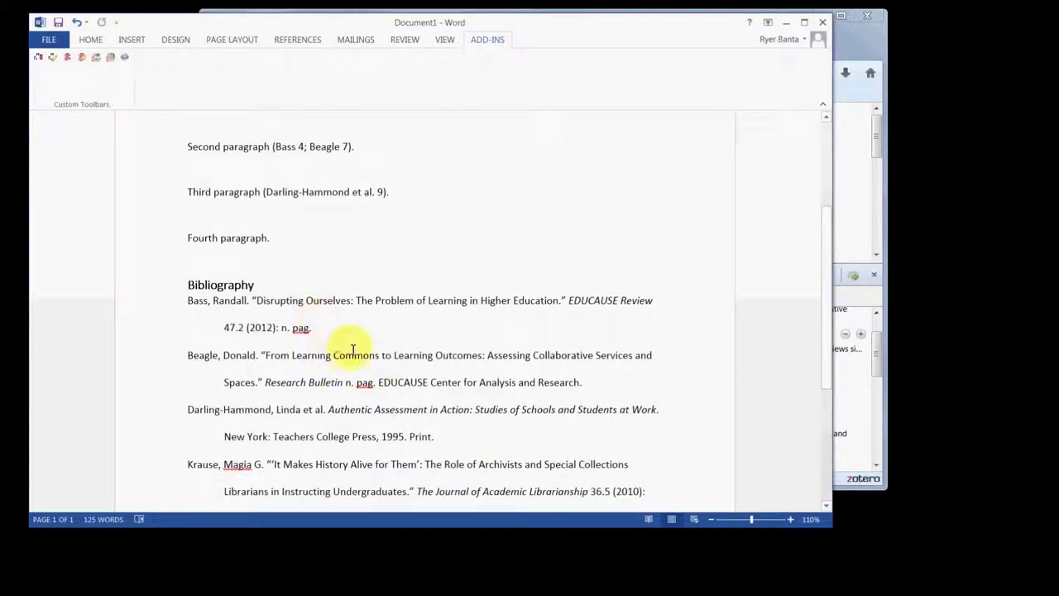
scroll(356, 352, "down", 1)
scroll(295, 397, "down", 1)
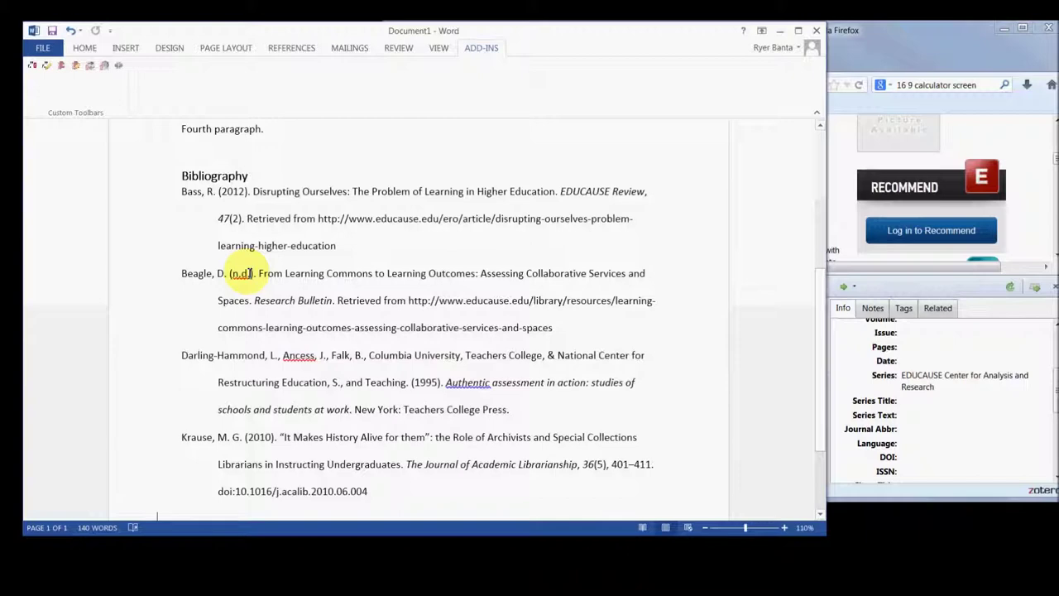
Step: Switch to Firefox and set the date of the Zotero item "From Learning Commons to Learning Outcomes" to September 27, 2011
left_click(879, 51)
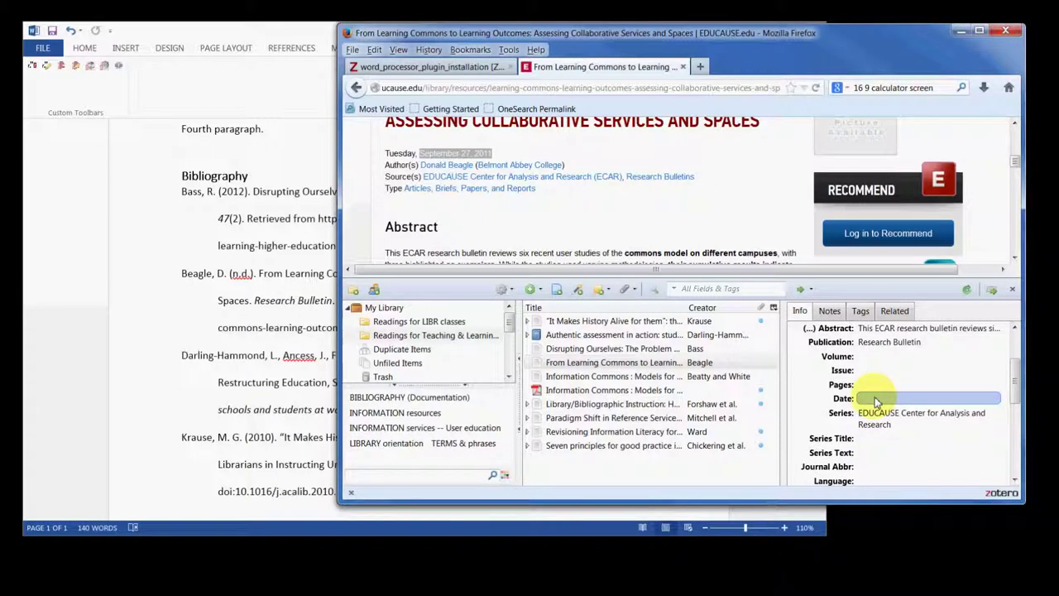
left_click(873, 399)
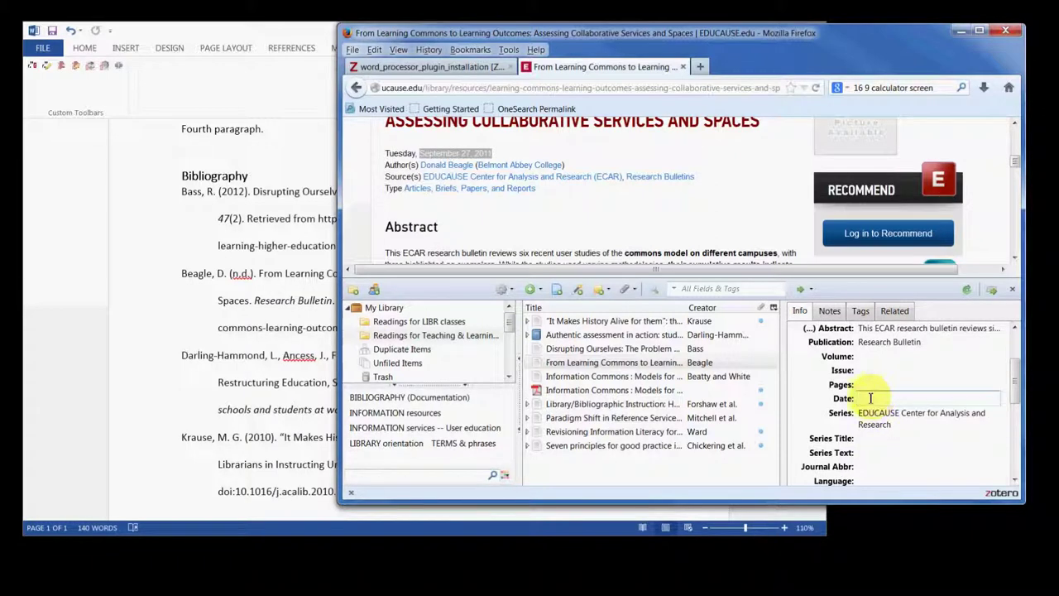
type("September 27, 2011")
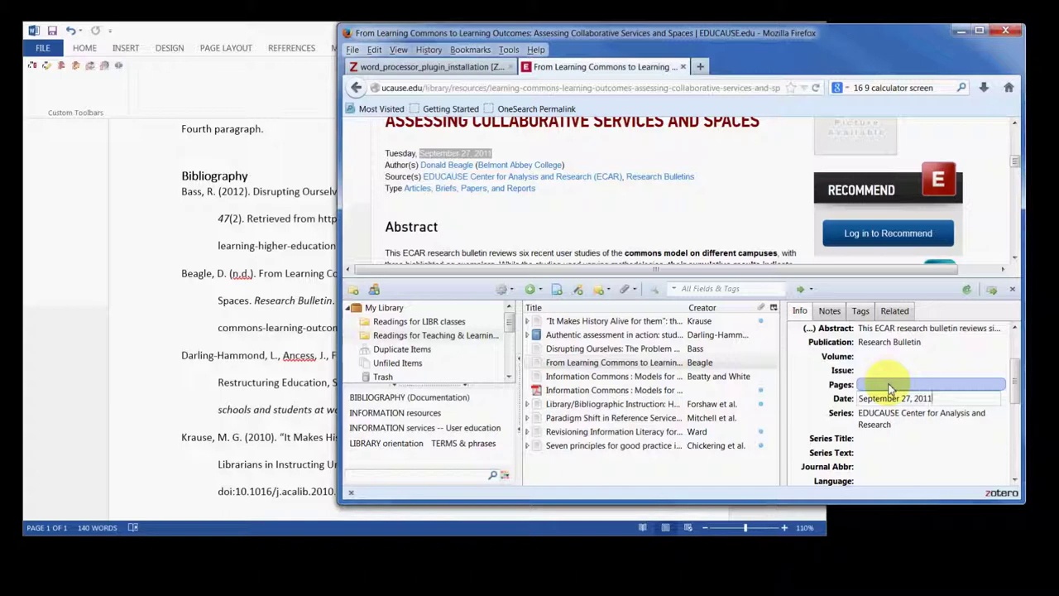
key("Return")
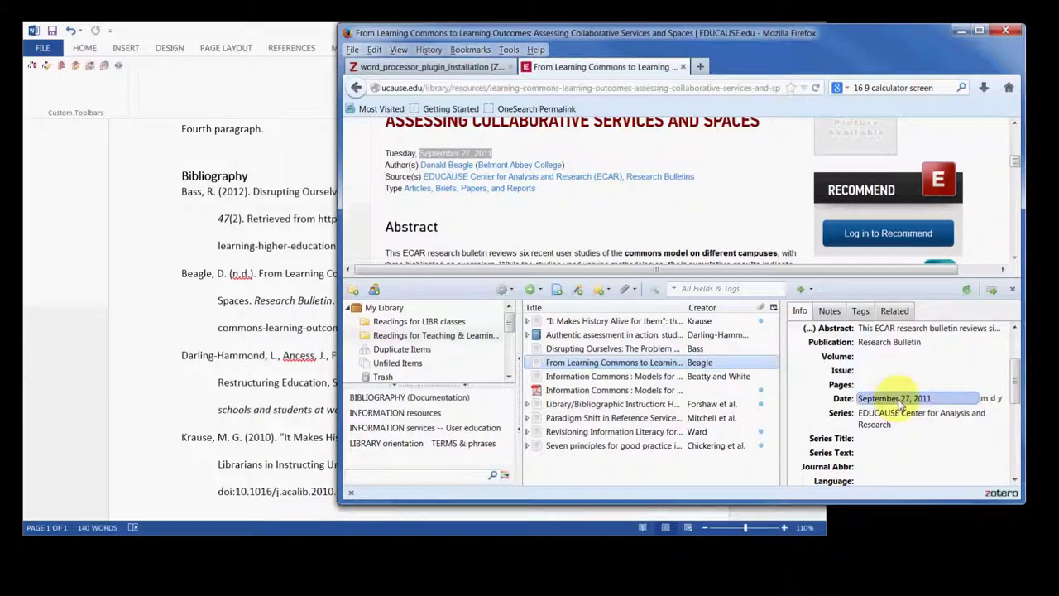
Step: Return to the Word document and refresh its Zotero citations and bibliography
mouse_move(900, 401)
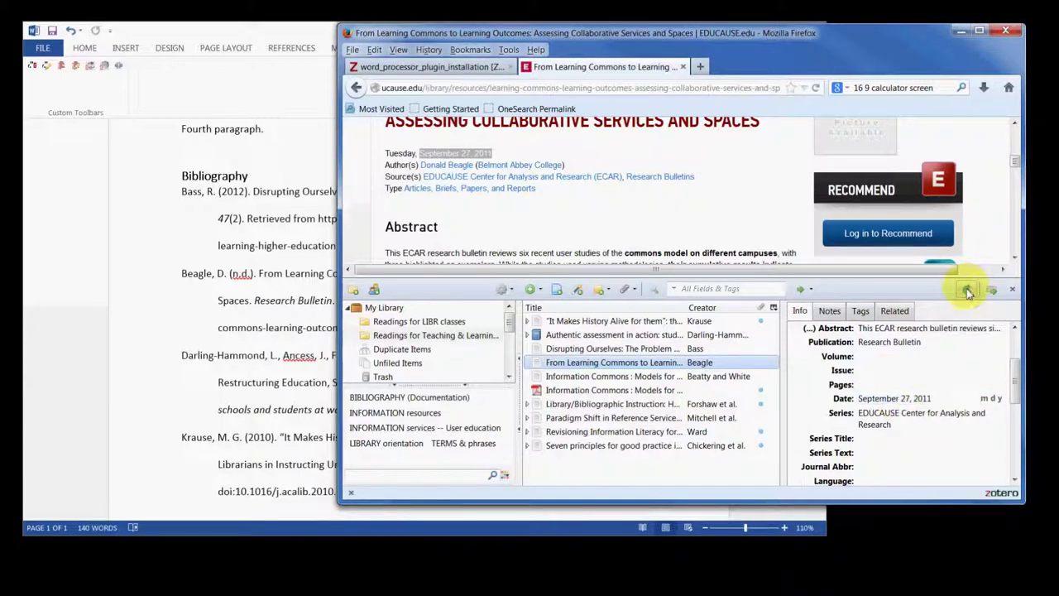
left_click(134, 233)
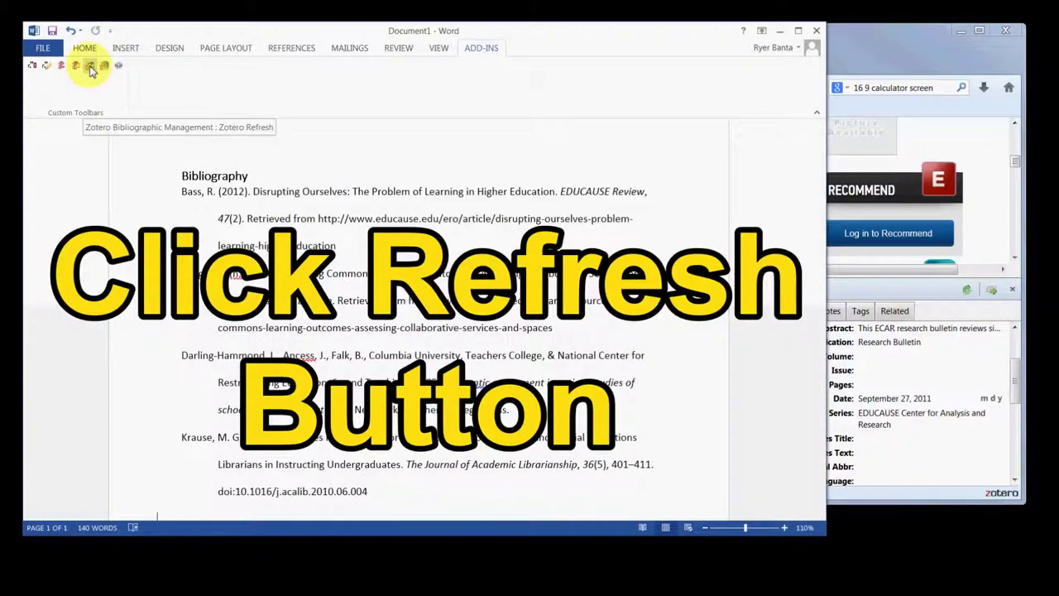
left_click(91, 70)
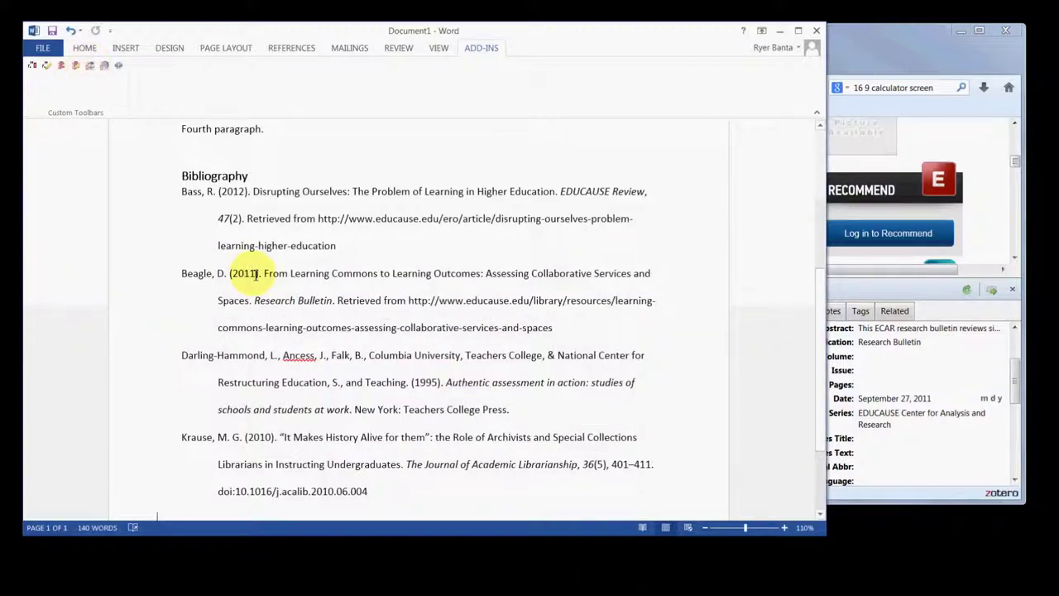